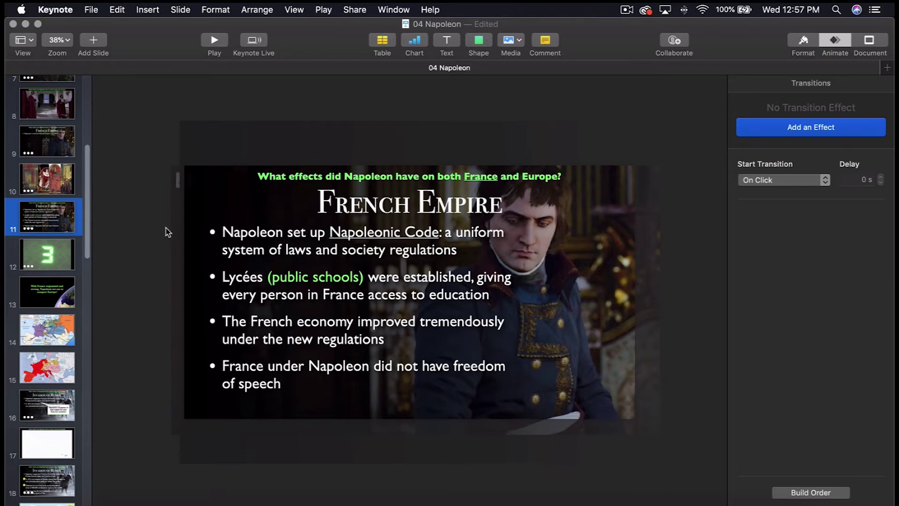
Insert a Star shape and enlarge it at the top left of the slide.
left_click(480, 43)
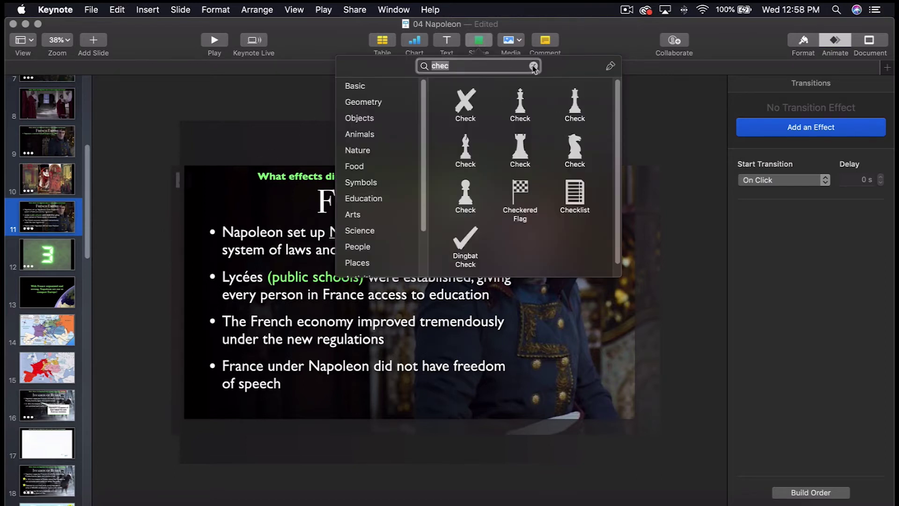
left_click(574, 251)
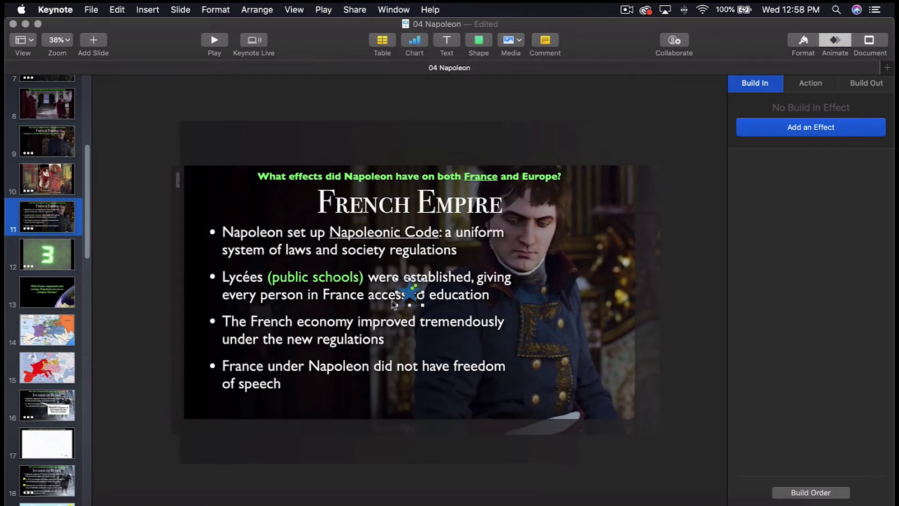
left_click_drag(412, 297, 244, 217)
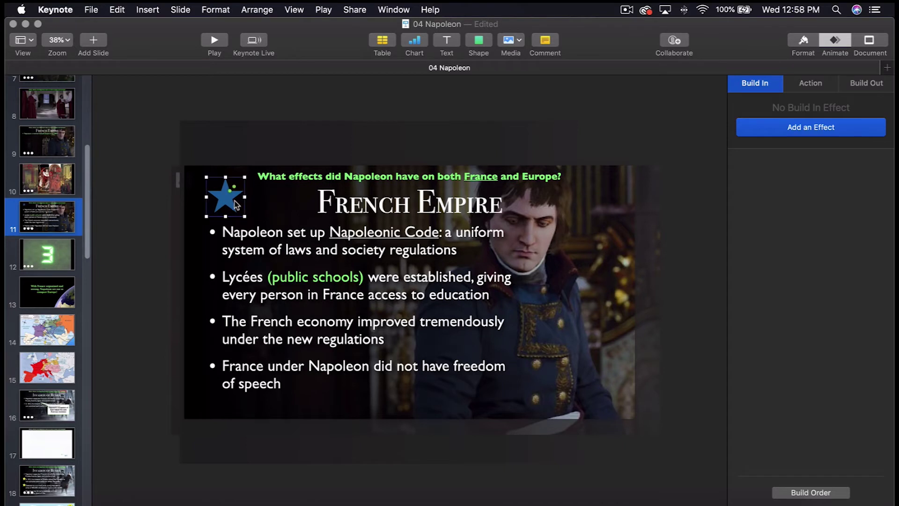
Fill the star bright yellow and move it beside the third bullet about the French economy.
left_click(803, 42)
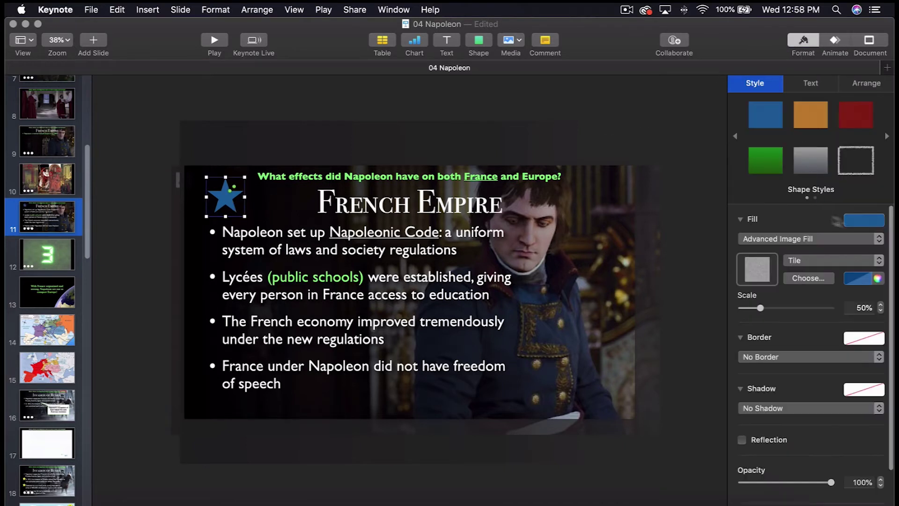
left_click(875, 221)
left_click(817, 283)
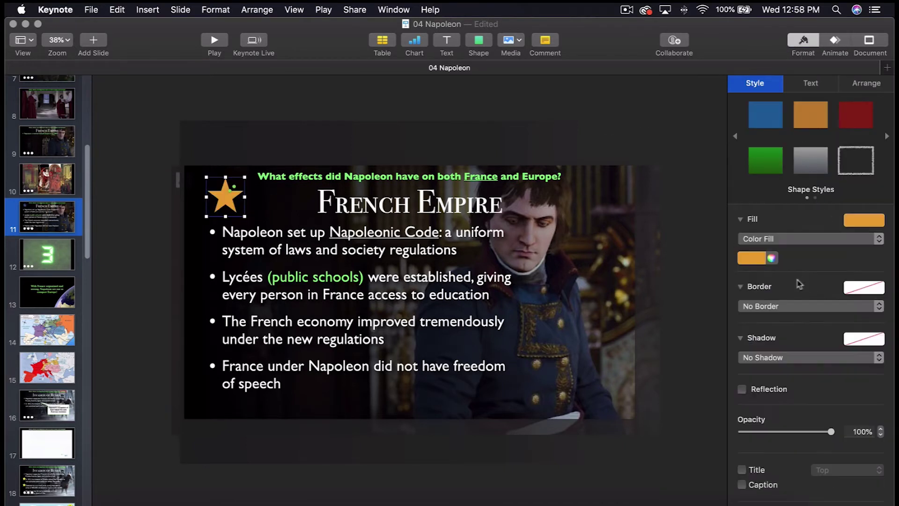
left_click(771, 258)
left_click(406, 280)
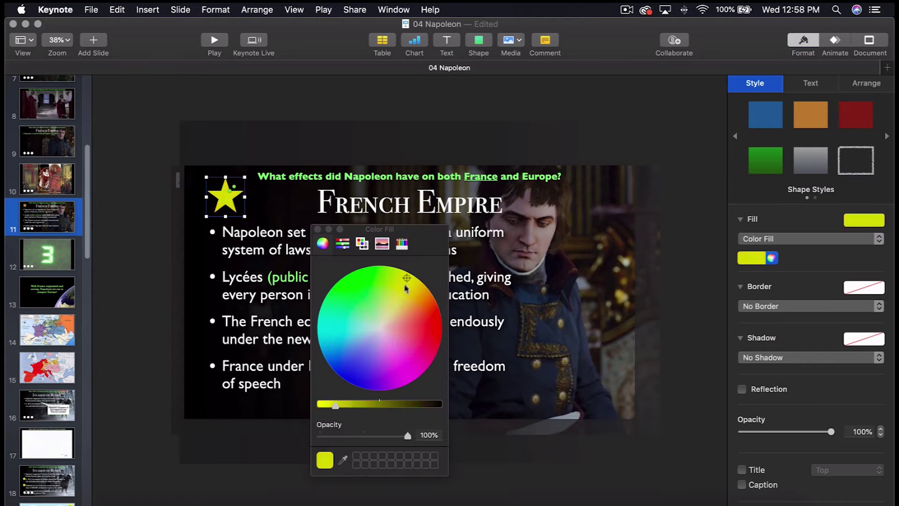
left_click_drag(336, 405, 318, 405)
left_click(317, 229)
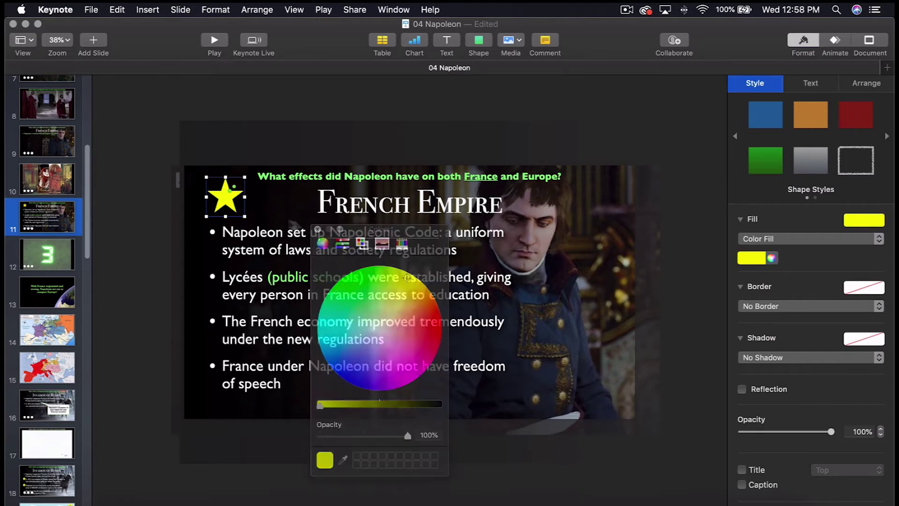
left_click_drag(224, 198, 212, 320)
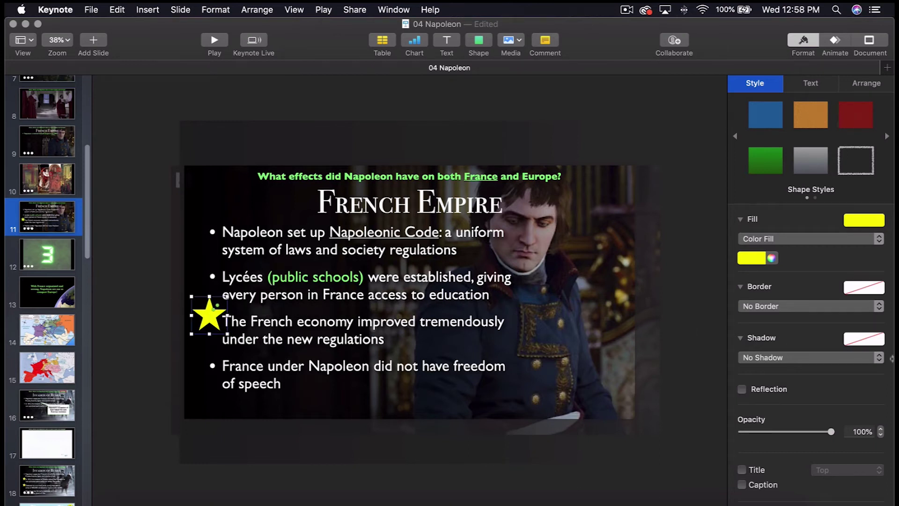
Give the star a 5 pt black line border and a drop shadow.
left_click(773, 308)
left_click(774, 317)
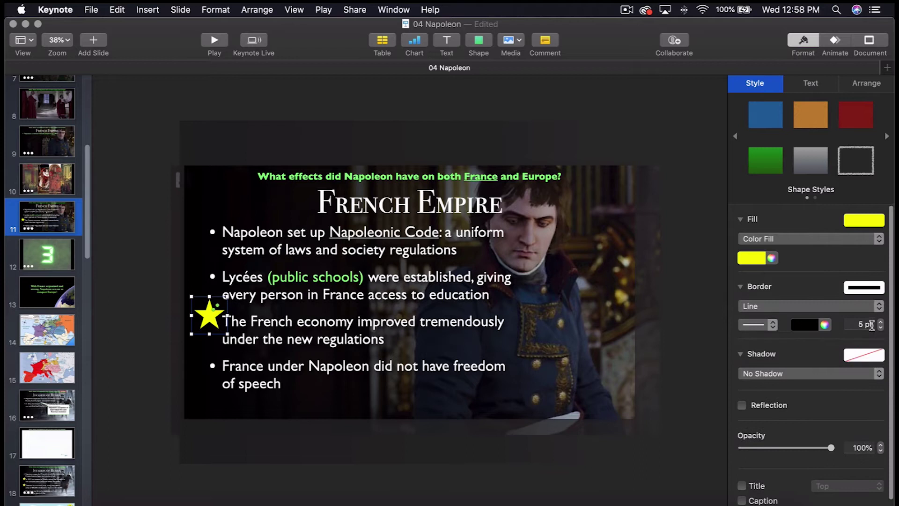
left_click(777, 378)
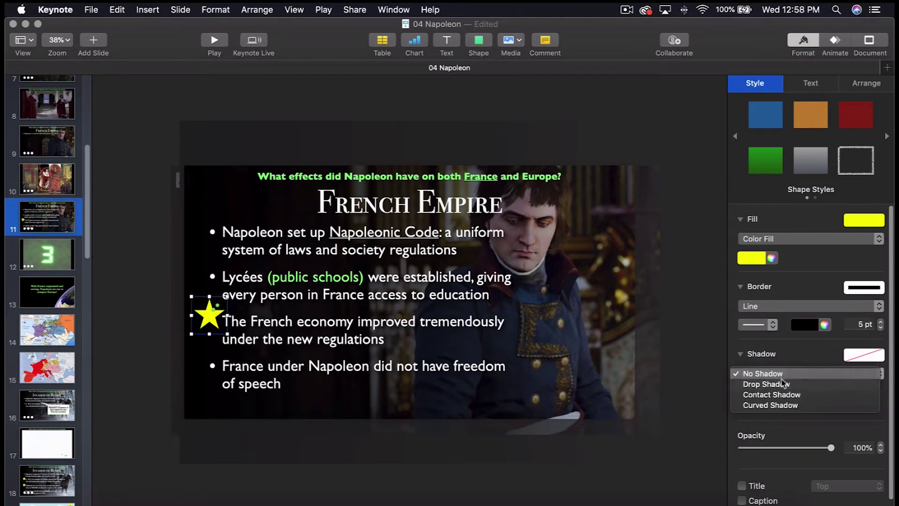
left_click(785, 385)
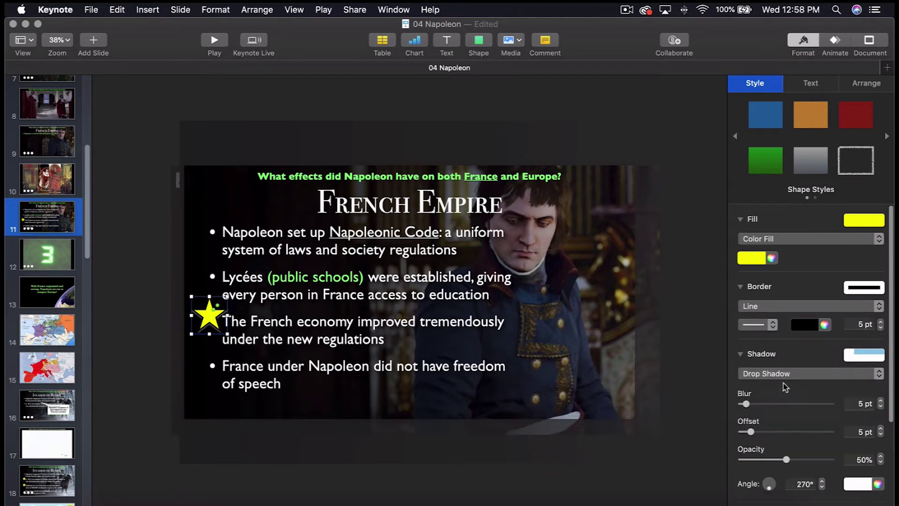
left_click(866, 484)
left_click(866, 485)
Raise the shadow offset to 8 pt, set its angle to 317°, and nudge the star into place.
left_click_drag(752, 432, 756, 434)
left_click_drag(772, 487, 772, 488)
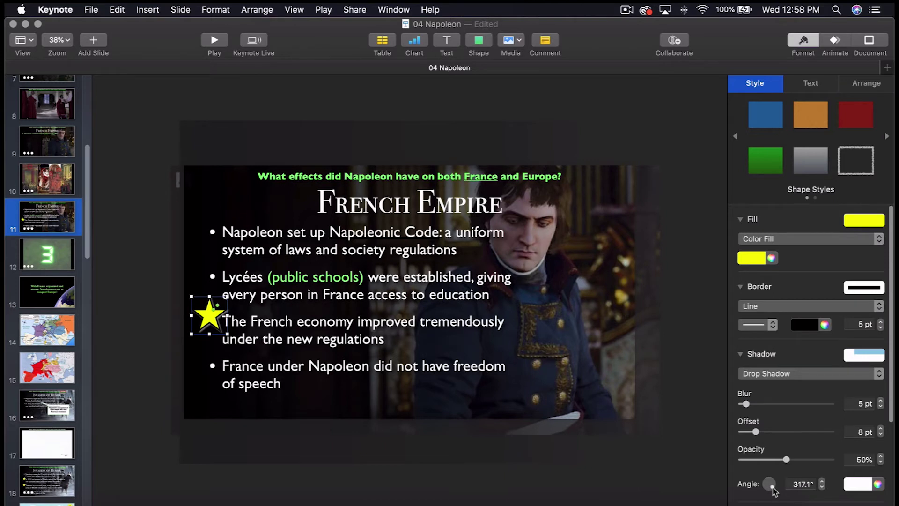
left_click(188, 334)
left_click_drag(210, 321, 210, 321)
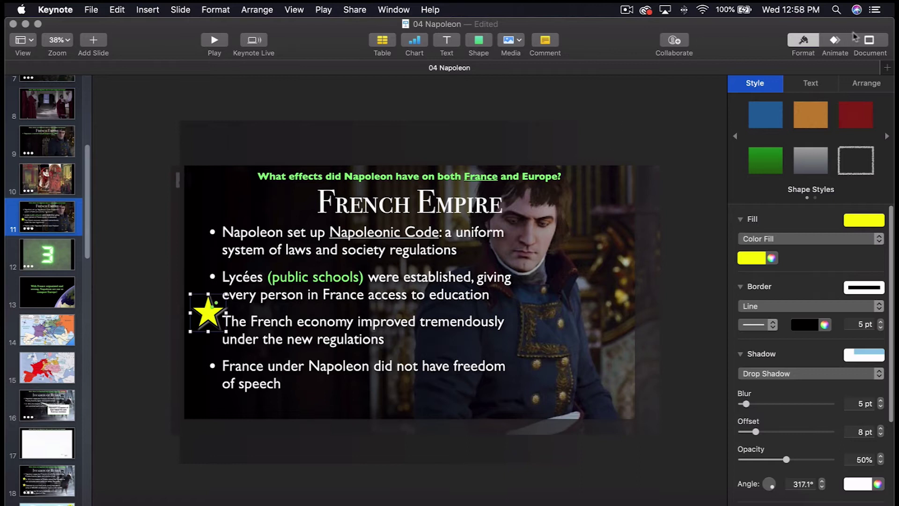
left_click(839, 45)
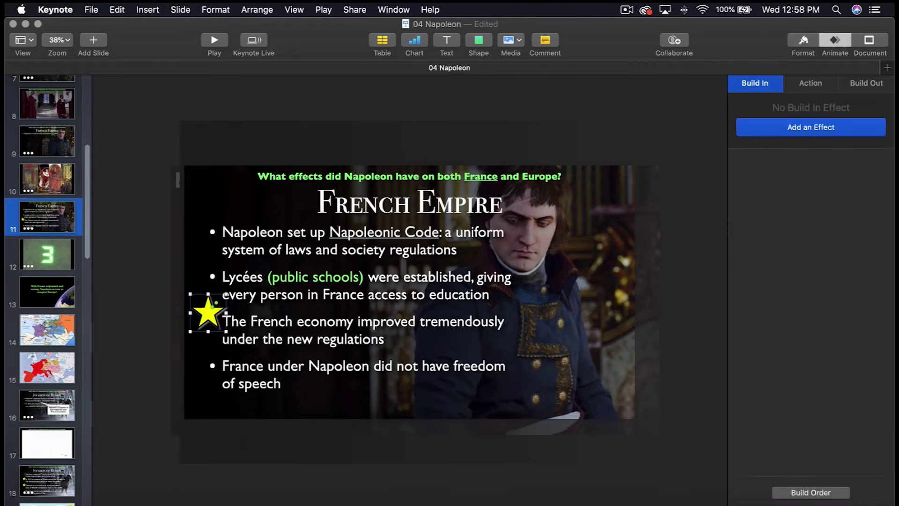
Give the star a Flash Bulbs build-in and Option-drag a copy beside the freedom of speech bullet.
left_click(775, 133)
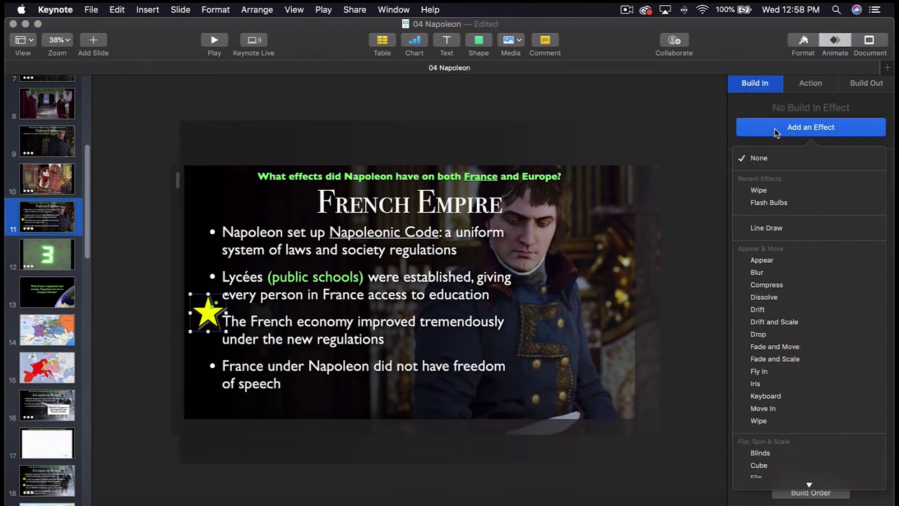
left_click(788, 201)
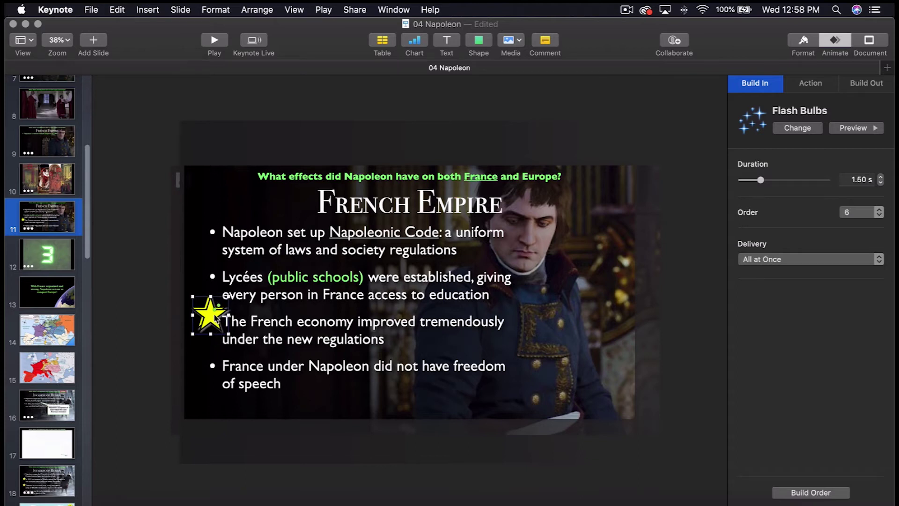
left_click_drag(216, 315, 215, 359)
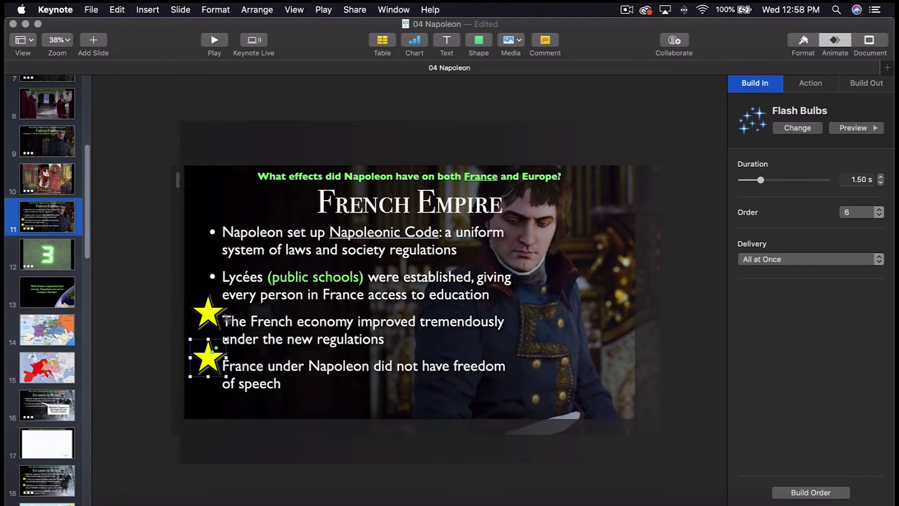
In Build Order, set build 6 (the copied star) to start With Build 5.
left_click(705, 278)
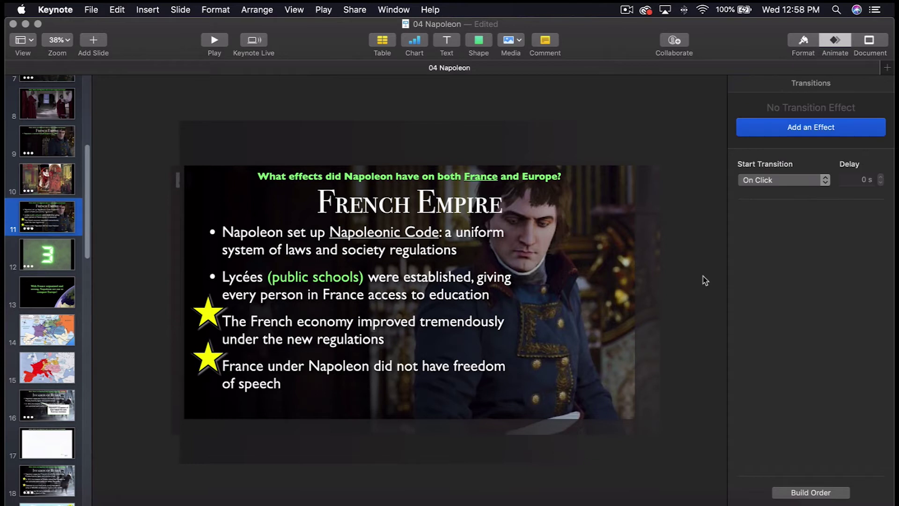
left_click(836, 493)
left_click(569, 309)
left_click(534, 407)
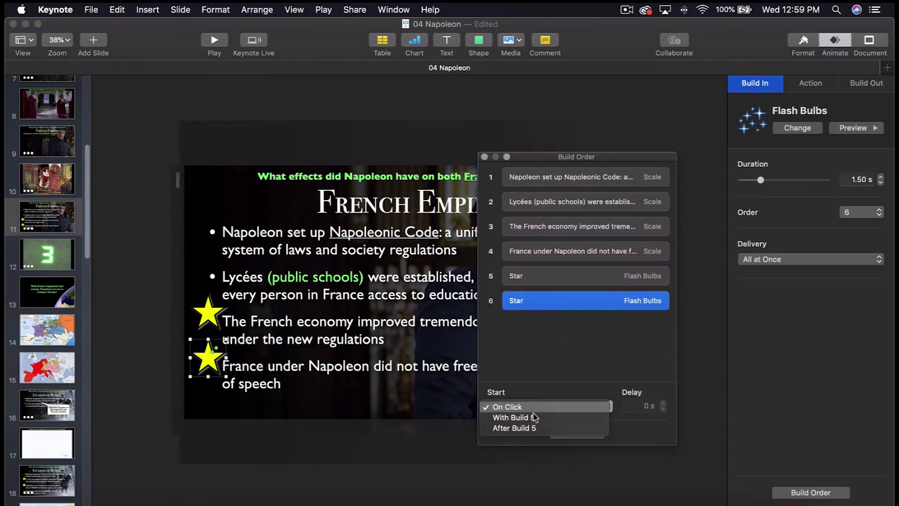
left_click(534, 417)
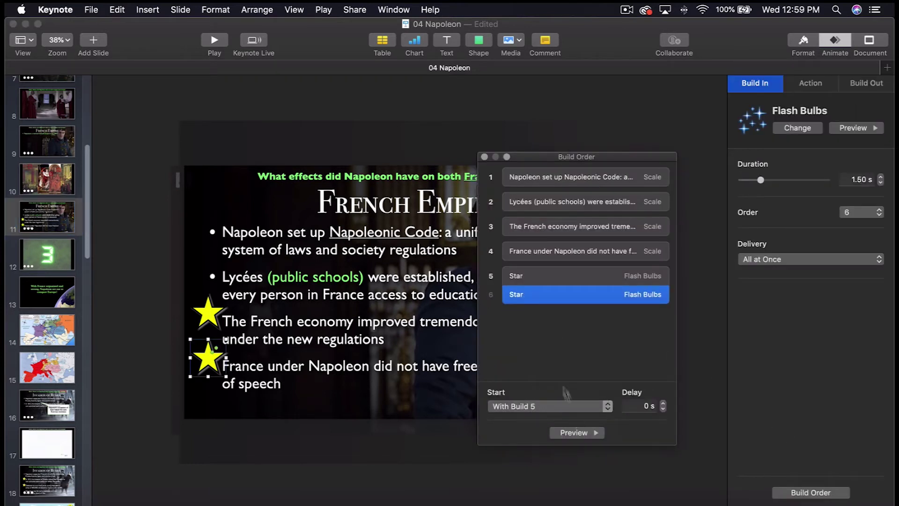
left_click(560, 342)
left_click(485, 156)
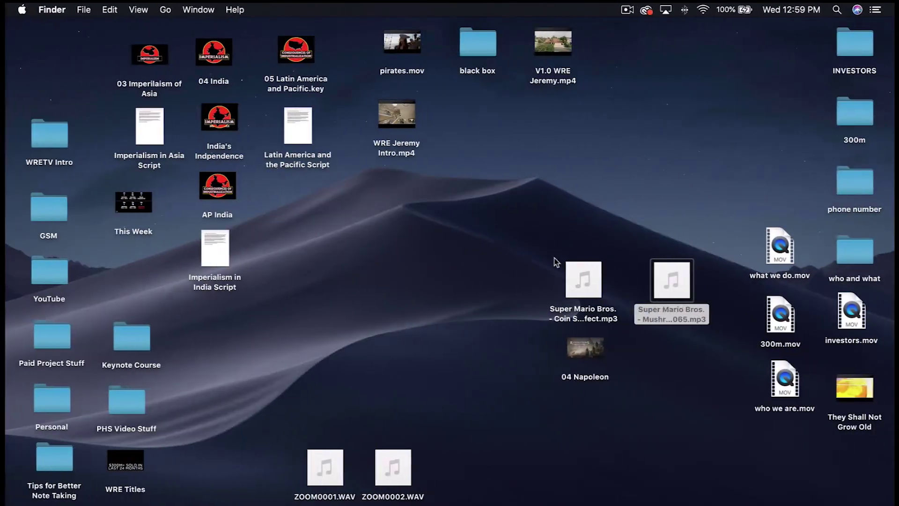
Drop the Super Mario Coin mp3 onto the slide, move its icon up and right, and preview it.
left_click(583, 279)
left_click_drag(584, 280, 688, 240)
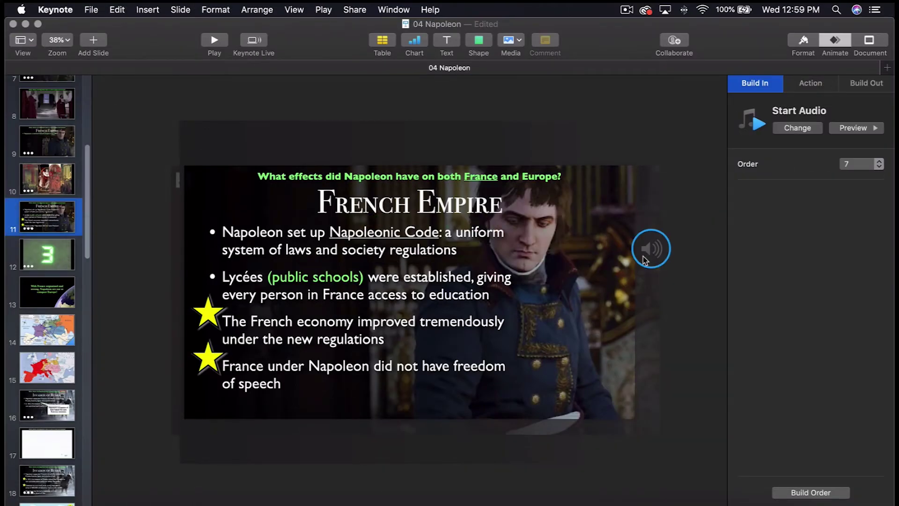
left_click_drag(645, 260, 662, 233)
left_click(669, 219)
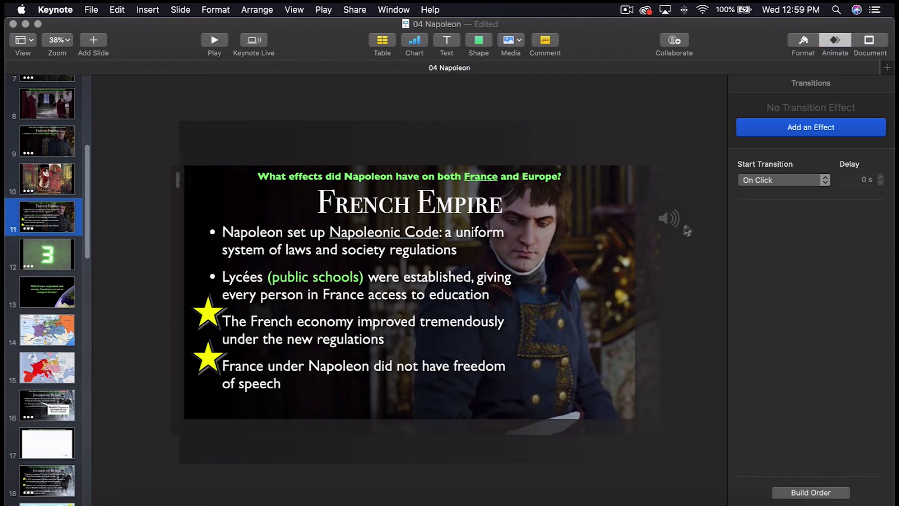
In Build Order, set the coin sound build to start With Build 5.
left_click(809, 492)
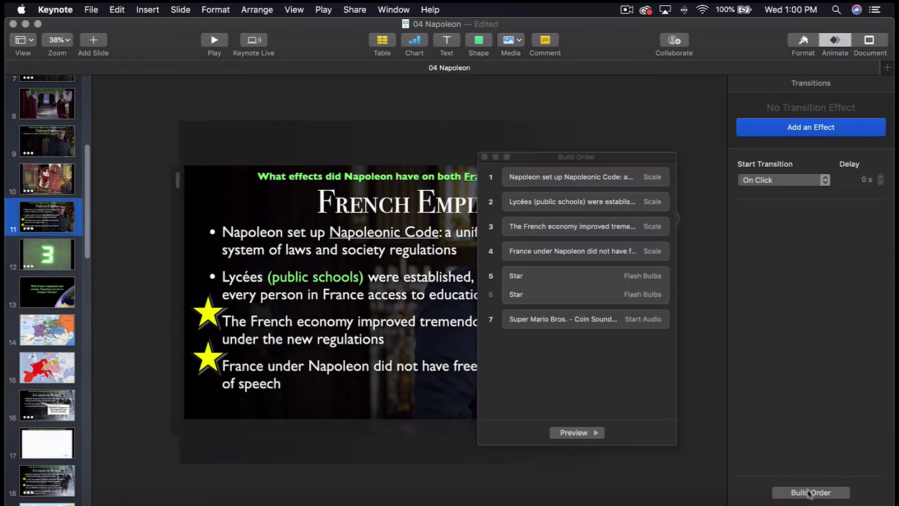
left_click(556, 319)
left_click(539, 406)
left_click(541, 417)
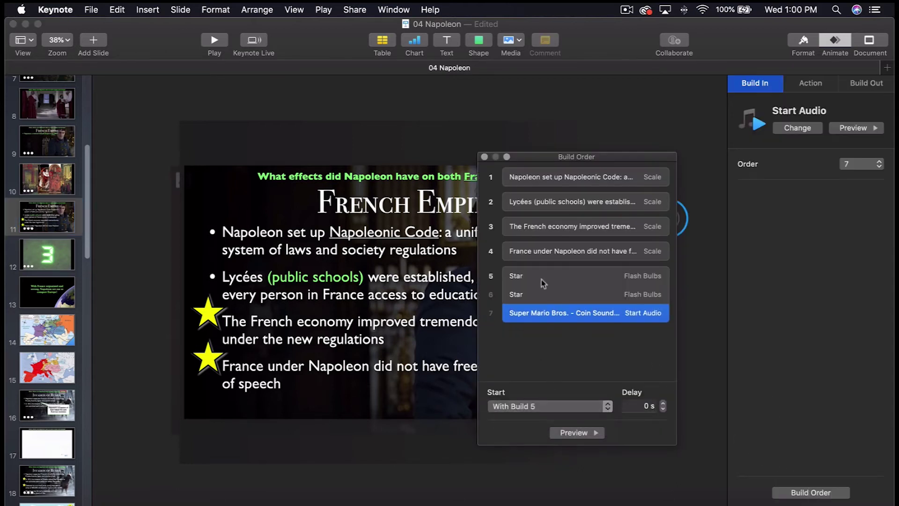
left_click(485, 156)
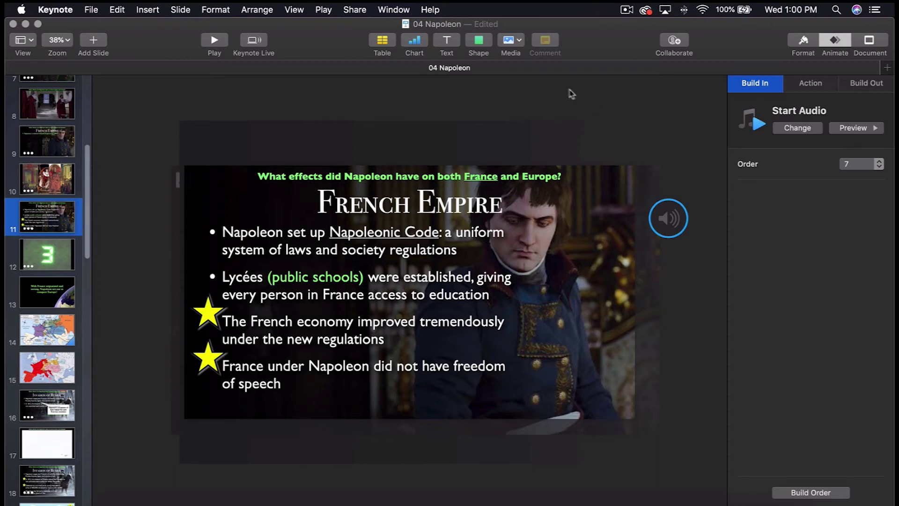
Search shapes for 'check', insert Dingbat Check, and place it over the star by the freedom of speech bullet.
left_click(478, 42)
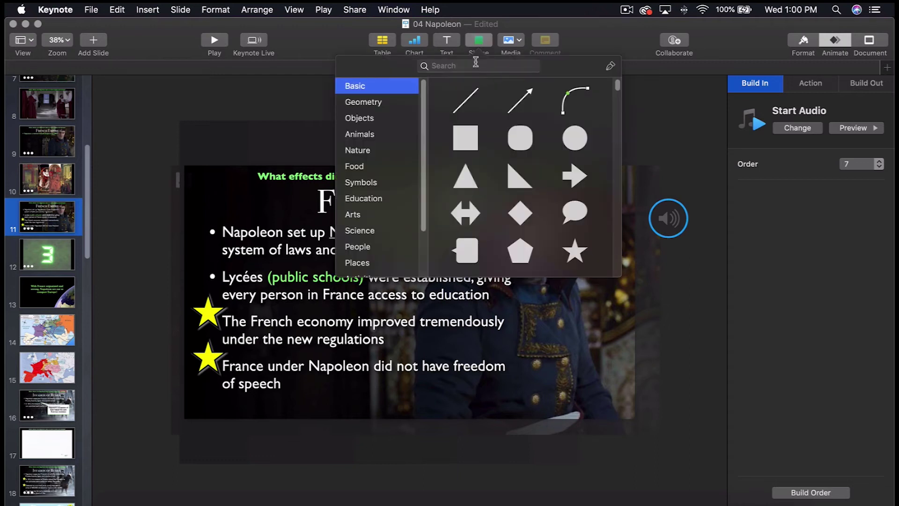
left_click(475, 64)
type("chec")
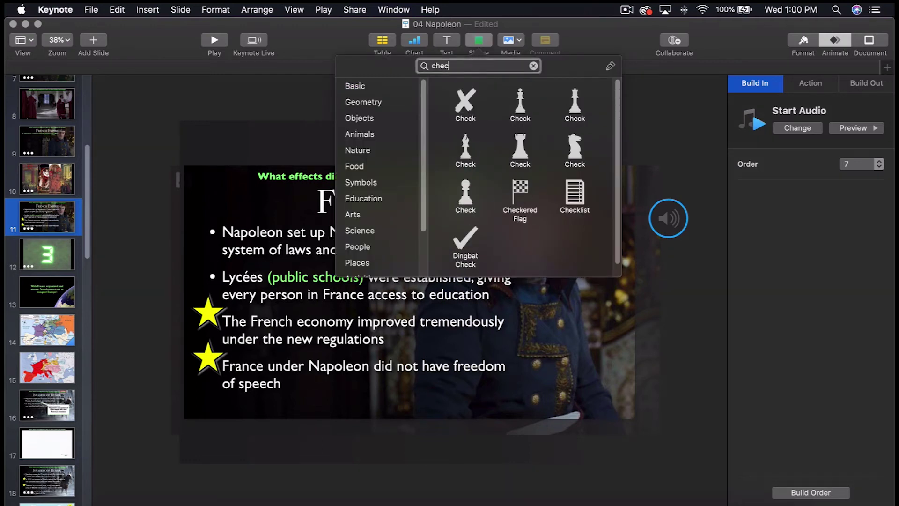
type("k")
left_click(465, 241)
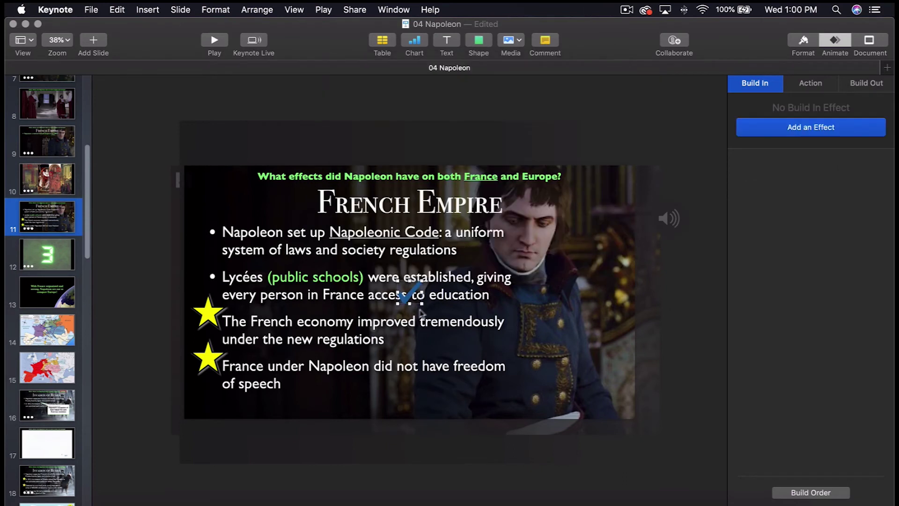
left_click_drag(408, 300, 224, 349)
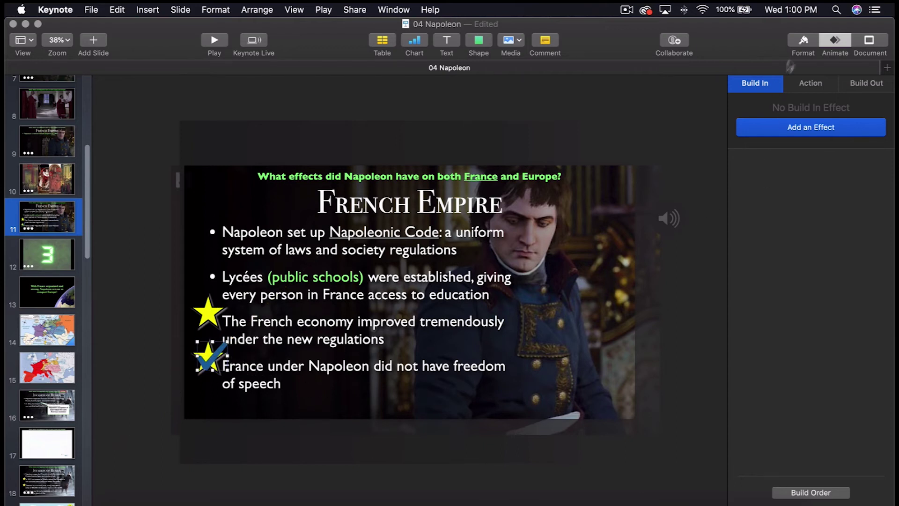
left_click(802, 44)
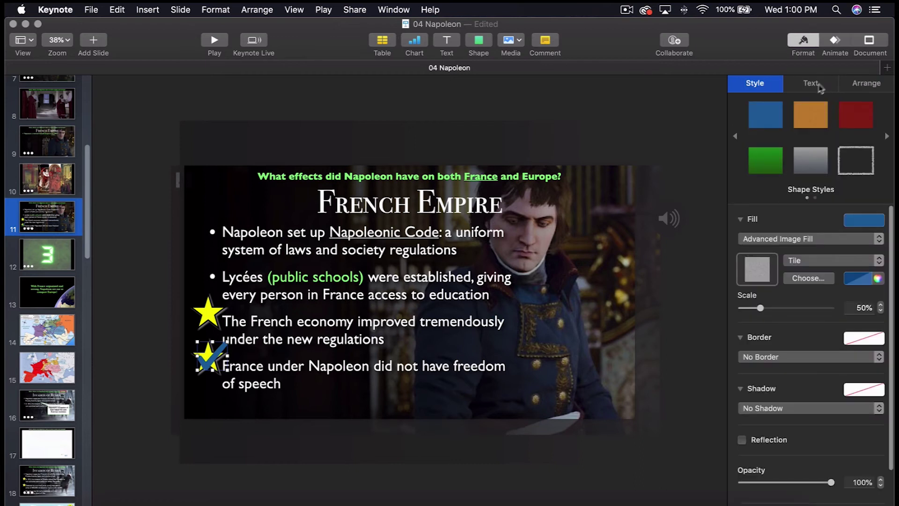
Fill the check mark with a bright green colour.
left_click(864, 220)
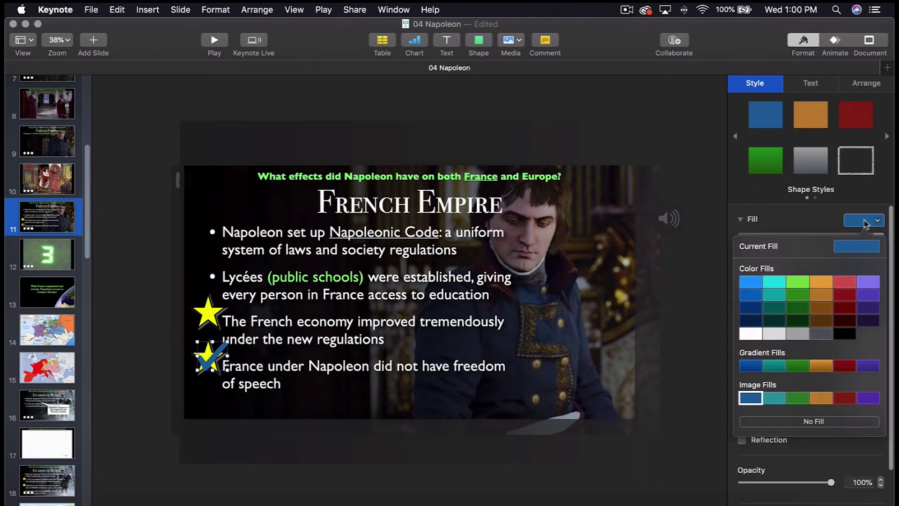
left_click(799, 282)
left_click(771, 258)
left_click_drag(343, 286, 349, 277)
left_click_drag(338, 409, 305, 296)
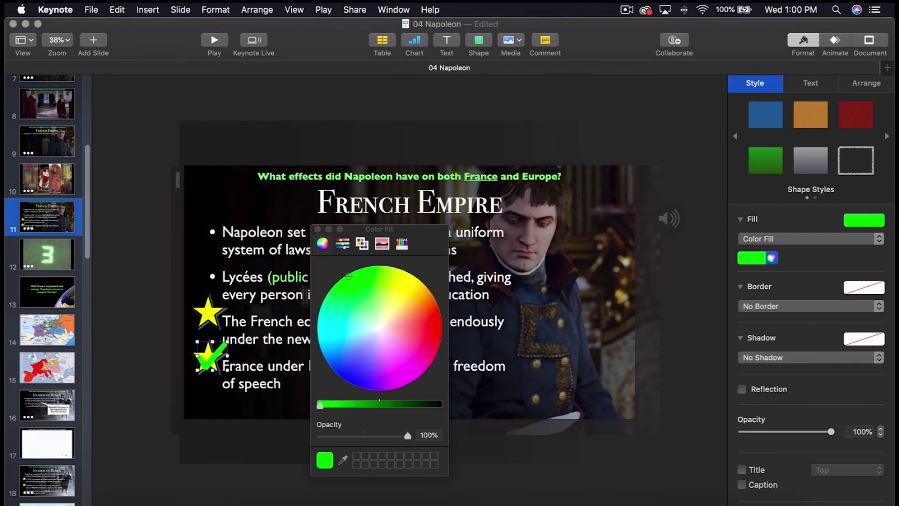
left_click(320, 229)
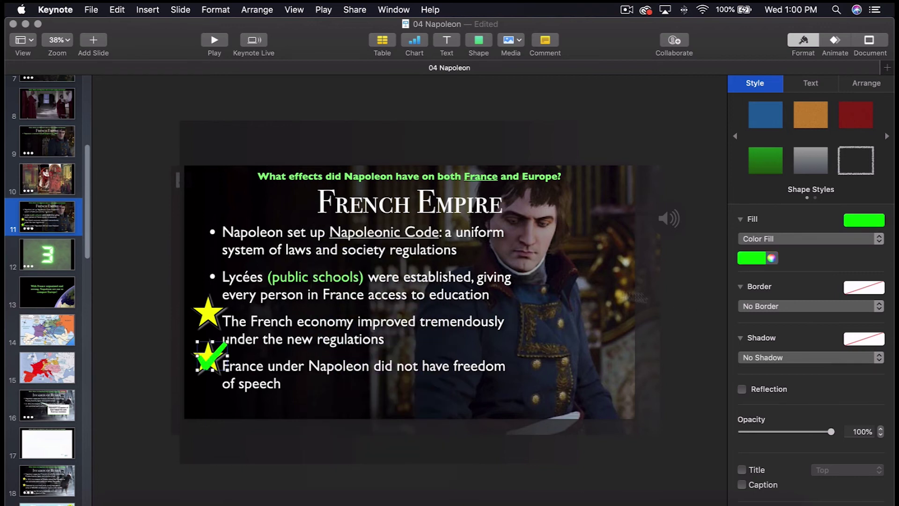
Give the check a 5 pt black line border and a drop shadow.
left_click(747, 305)
left_click(749, 315)
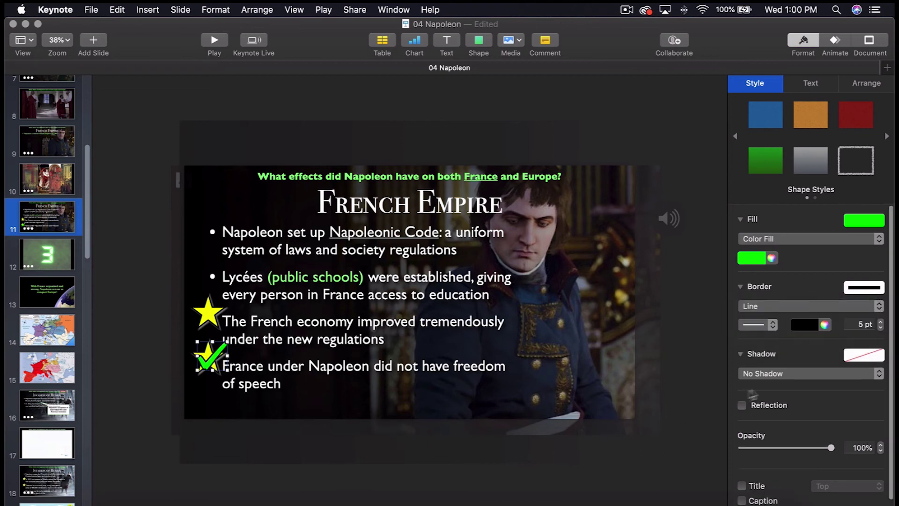
left_click(759, 374)
left_click(758, 387)
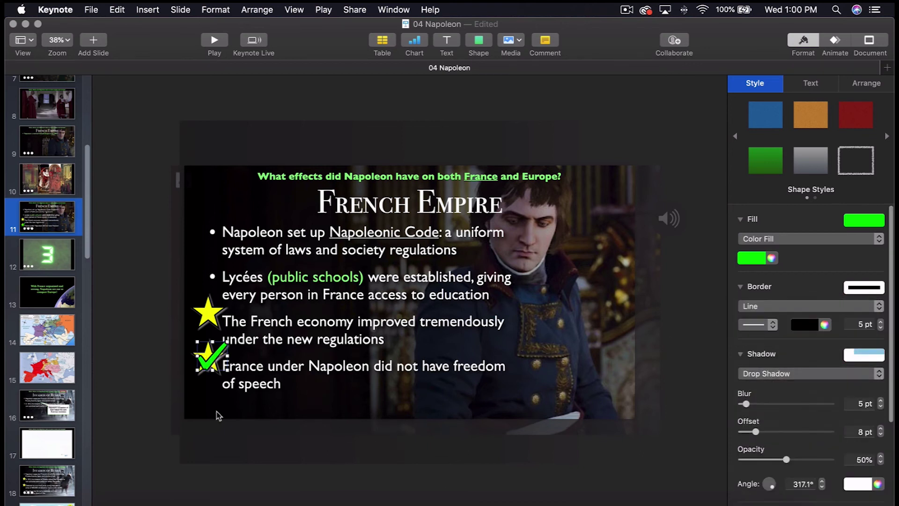
left_click(834, 43)
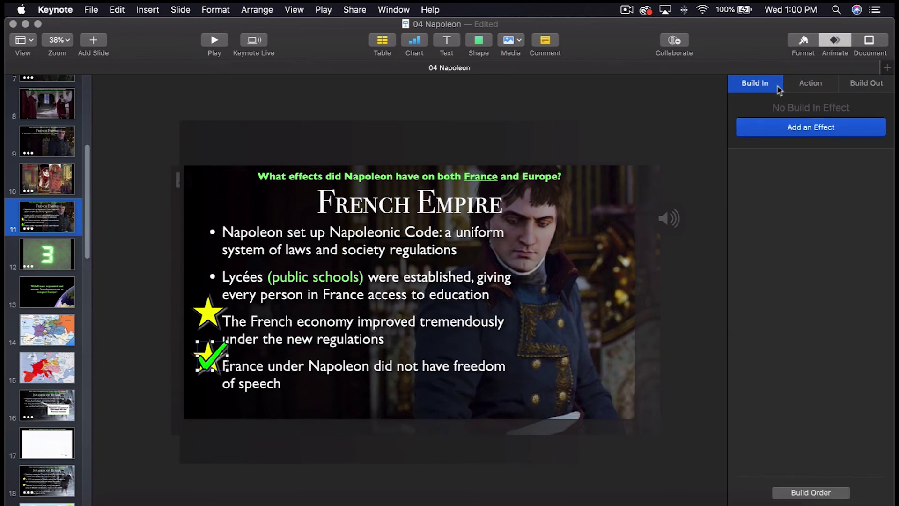
Give the check a Wipe build-in and drop the Super Mario mushroom mp3 onto the slide.
left_click(767, 129)
left_click(769, 201)
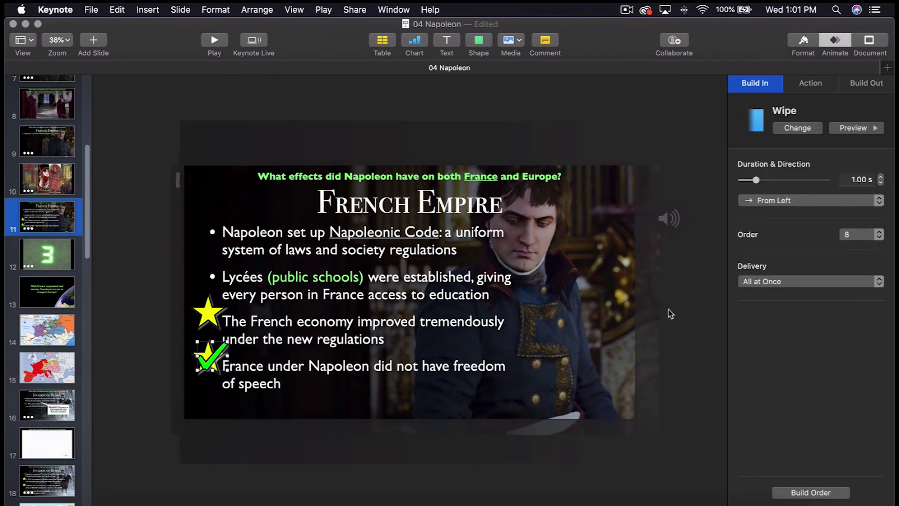
key("F11")
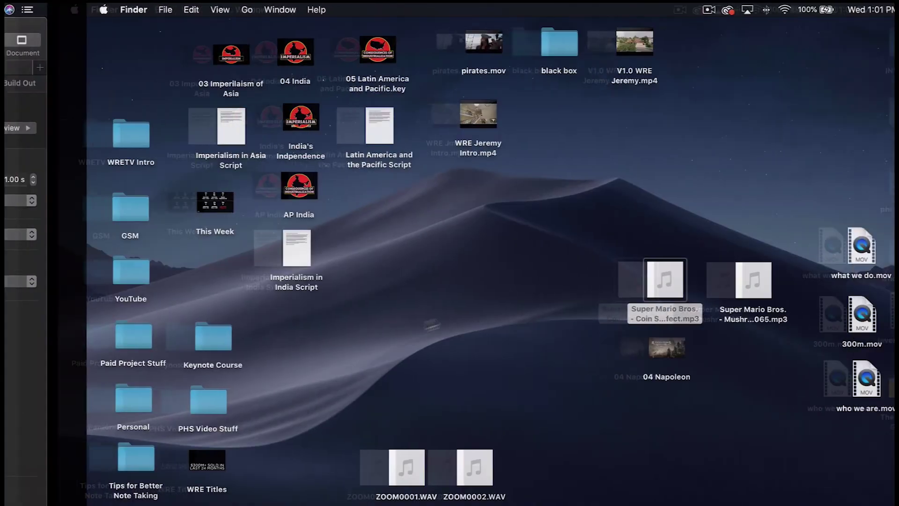
mouse_move(671, 280)
left_mouse_down()
mouse_move(220, 263)
mouse_move(9, 295)
mouse_move(7, 288)
mouse_move(586, 295)
mouse_move(676, 315)
mouse_move(678, 263)
left_mouse_up()
key("F11")
left_click(702, 312)
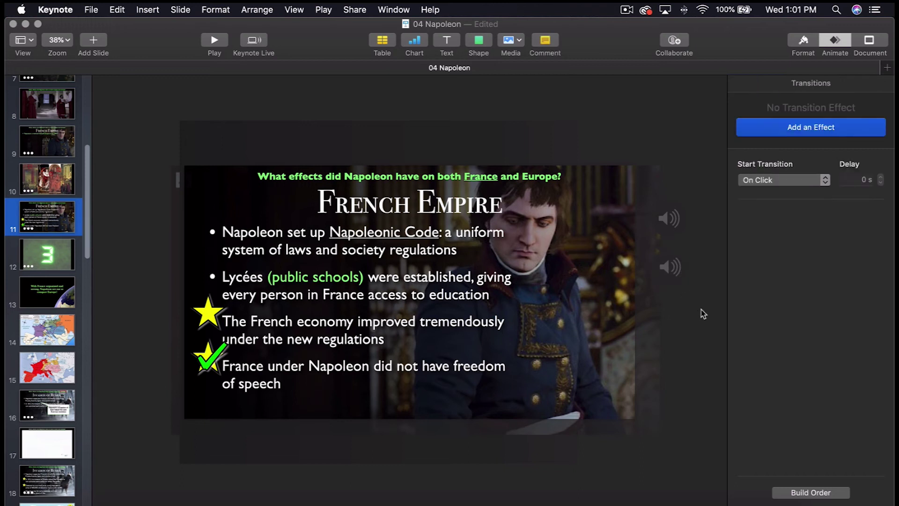
Preview the mushroom sound and set its build 9 to start With Build 8.
left_click(678, 270)
left_click(668, 272)
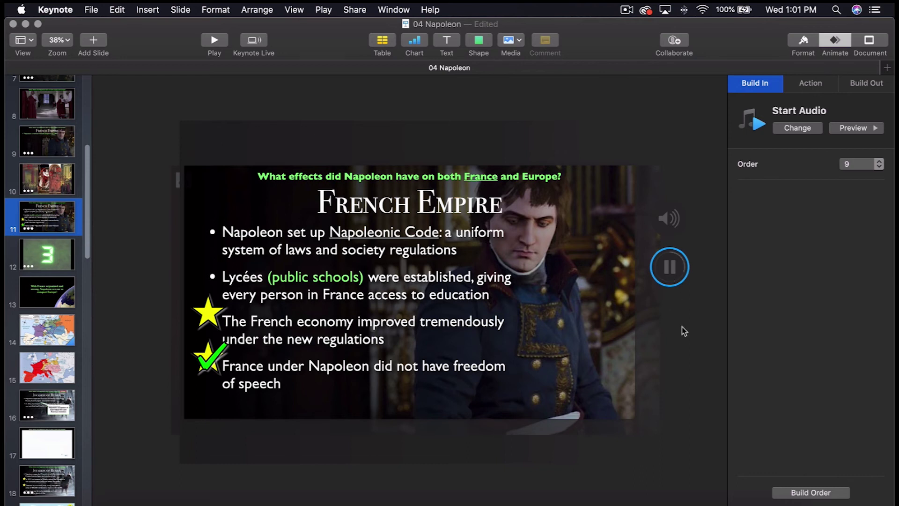
left_click(804, 493)
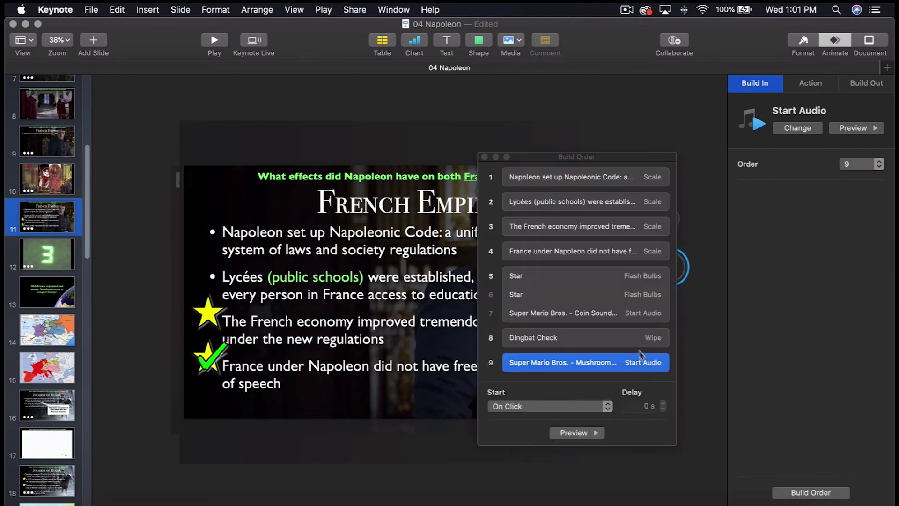
left_click(554, 409)
left_click(552, 416)
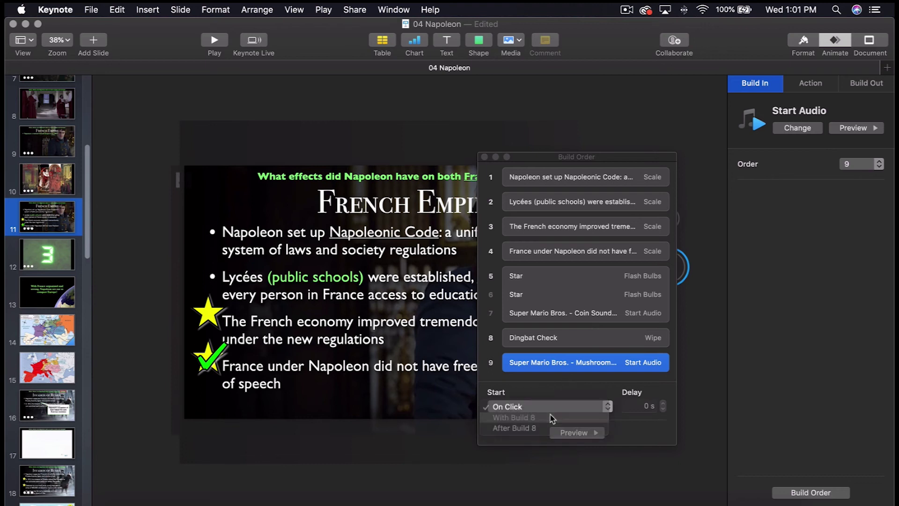
Review the four bullet builds' settings and close Build Order.
left_click(546, 179)
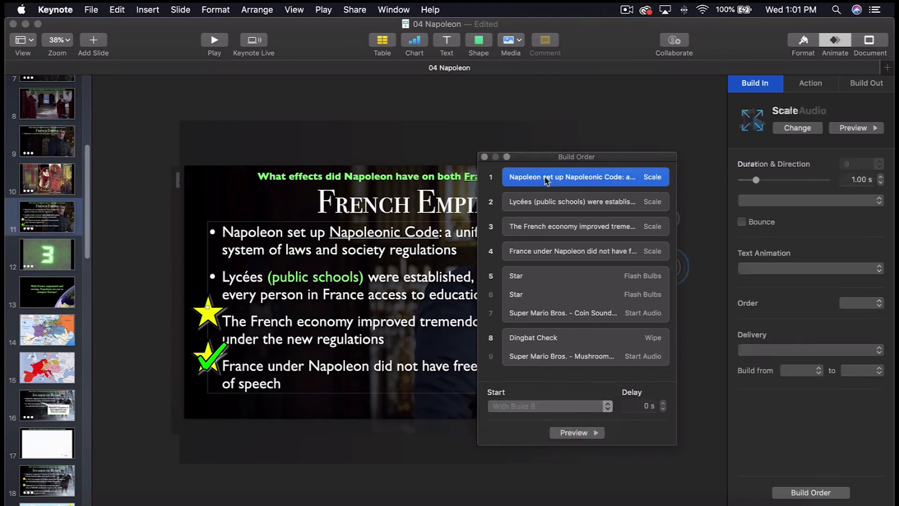
left_click(539, 202)
left_click(540, 226)
left_click(538, 251)
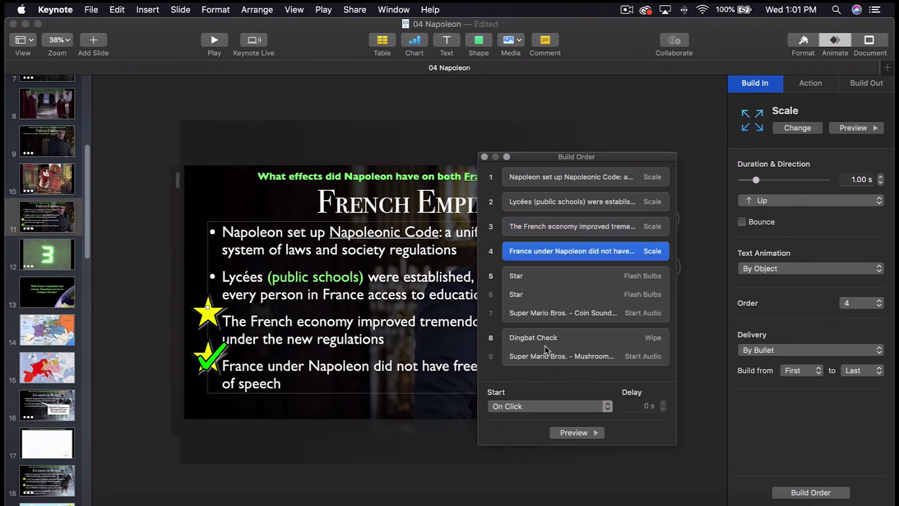
left_click(484, 157)
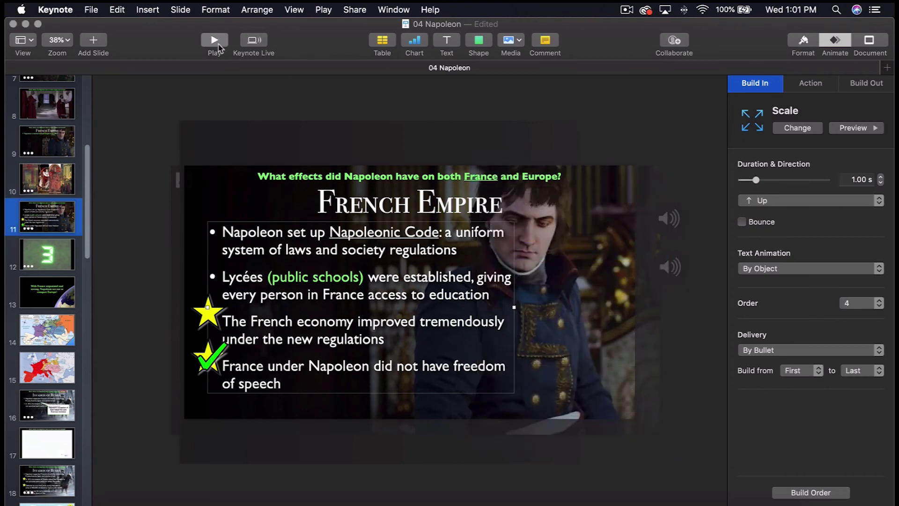